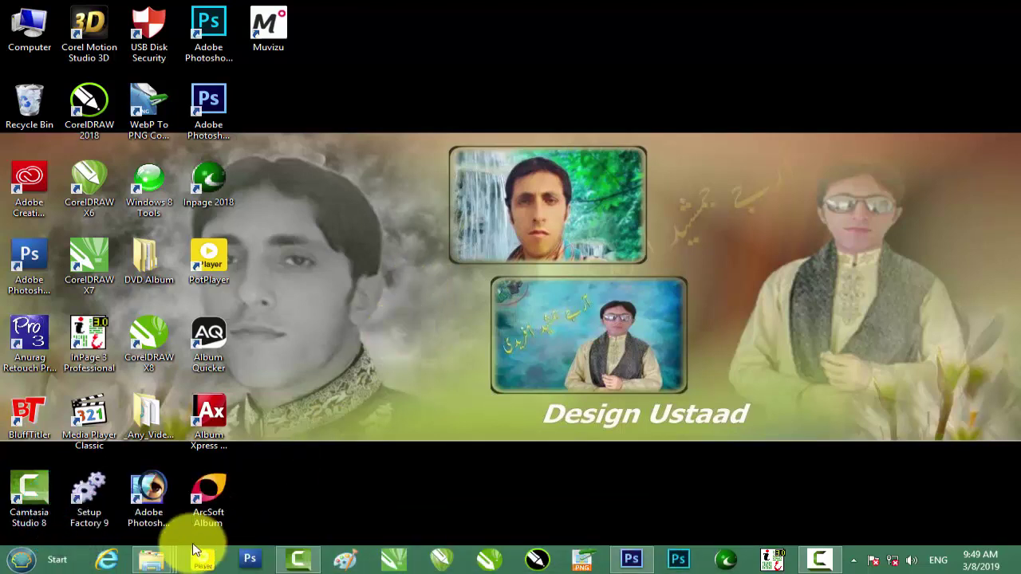
Step: Browse through the bird images folder, then minimize it
{"action": "mouse_move", "coordinate": [152, 560]}
{"action": "left_click", "coordinate": [120, 489]}
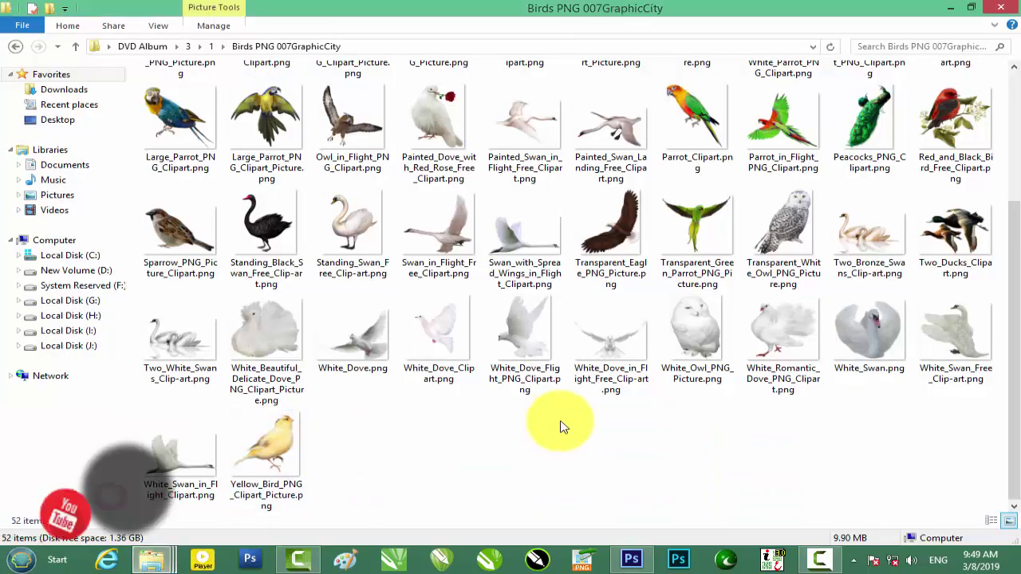
{"action": "scroll", "coordinate": [630, 259], "scroll_direction": "up", "scroll_amount": 3}
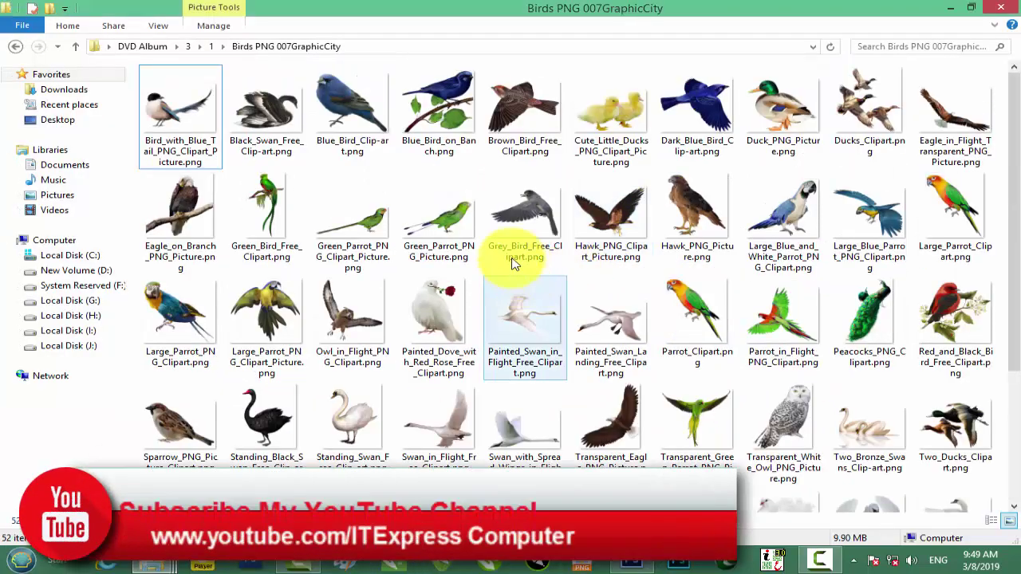
{"action": "scroll", "coordinate": [515, 263], "scroll_direction": "down", "scroll_amount": 3}
{"action": "scroll", "coordinate": [515, 250], "scroll_direction": "up", "scroll_amount": 3}
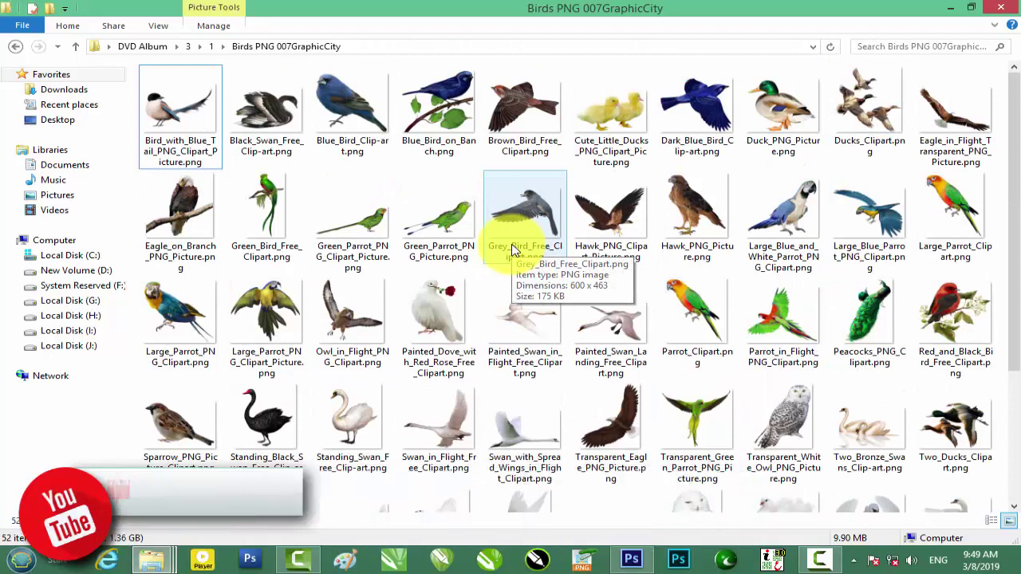
{"action": "scroll", "coordinate": [515, 250], "scroll_direction": "down", "scroll_amount": 3}
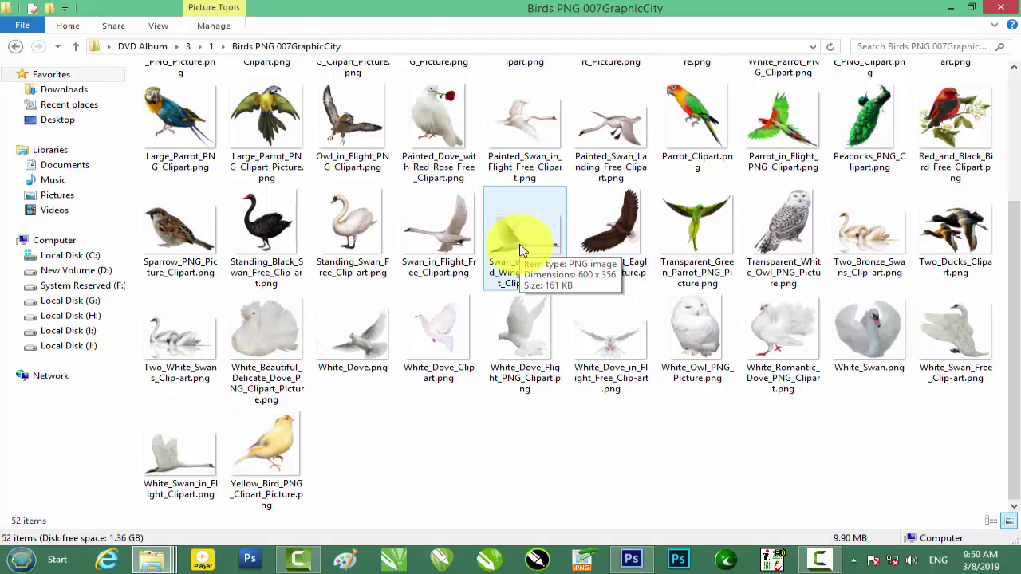
{"action": "scroll", "coordinate": [520, 249], "scroll_direction": "up", "scroll_amount": 3}
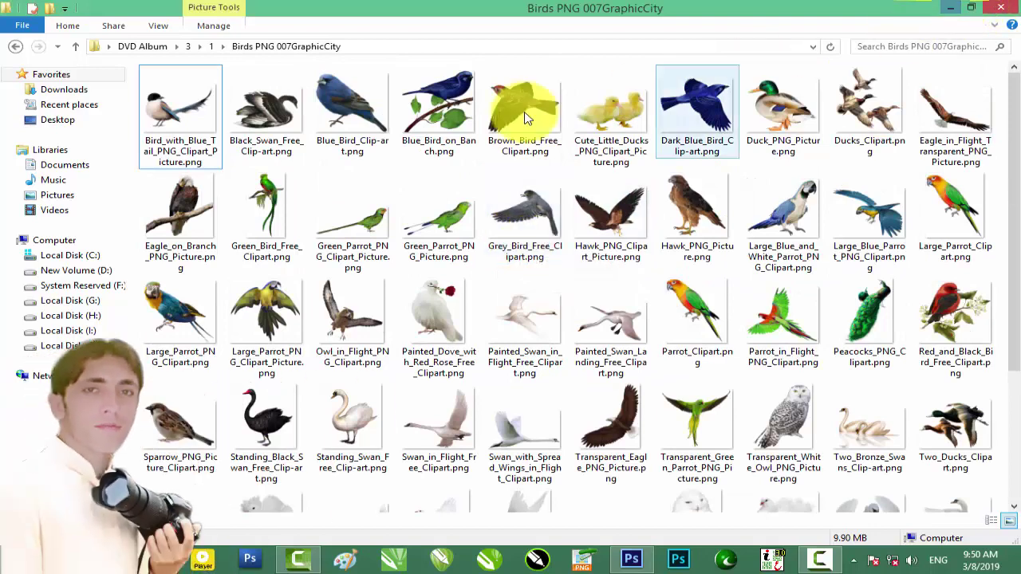
{"action": "scroll", "coordinate": [523, 139], "scroll_direction": "down", "scroll_amount": 3}
{"action": "scroll", "coordinate": [551, 136], "scroll_direction": "up", "scroll_amount": 3}
{"action": "left_click", "coordinate": [950, 7]}
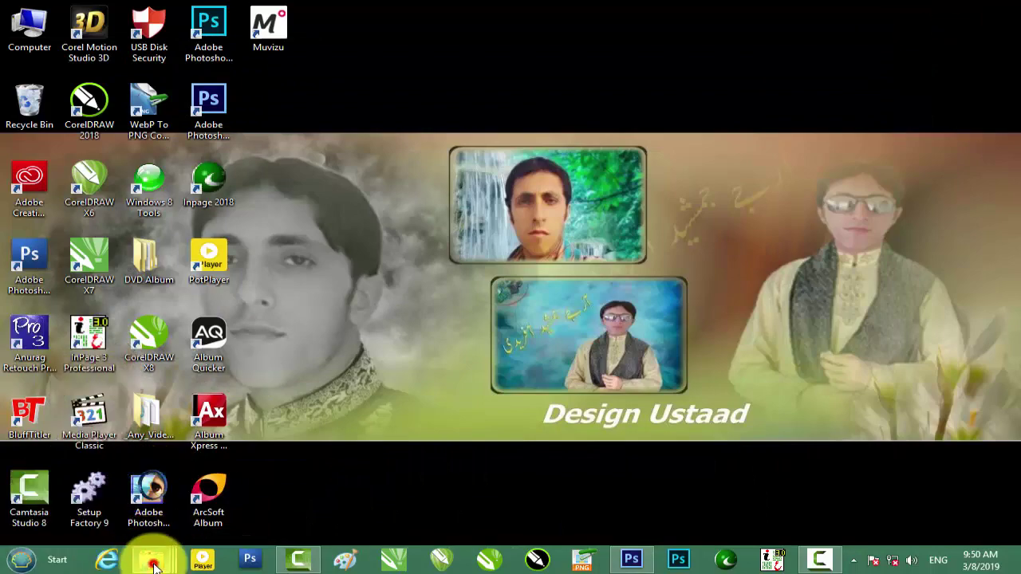
Step: Open the B.78.JPG bench background from the backgrounds folder in Photoshop
{"action": "left_click", "coordinate": [143, 559]}
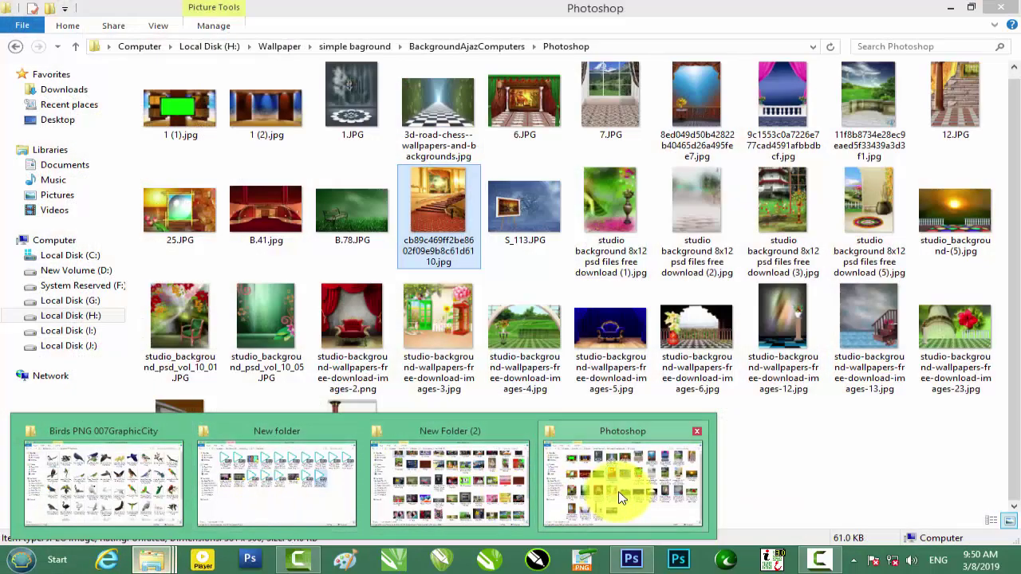
{"action": "left_click", "coordinate": [610, 485]}
{"action": "mouse_move", "coordinate": [369, 232]}
{"action": "left_mouse_down"}
{"action": "mouse_move", "coordinate": [626, 561]}
{"action": "mouse_move", "coordinate": [651, 166]}
{"action": "mouse_move", "coordinate": [580, 56]}
{"action": "left_mouse_up"}
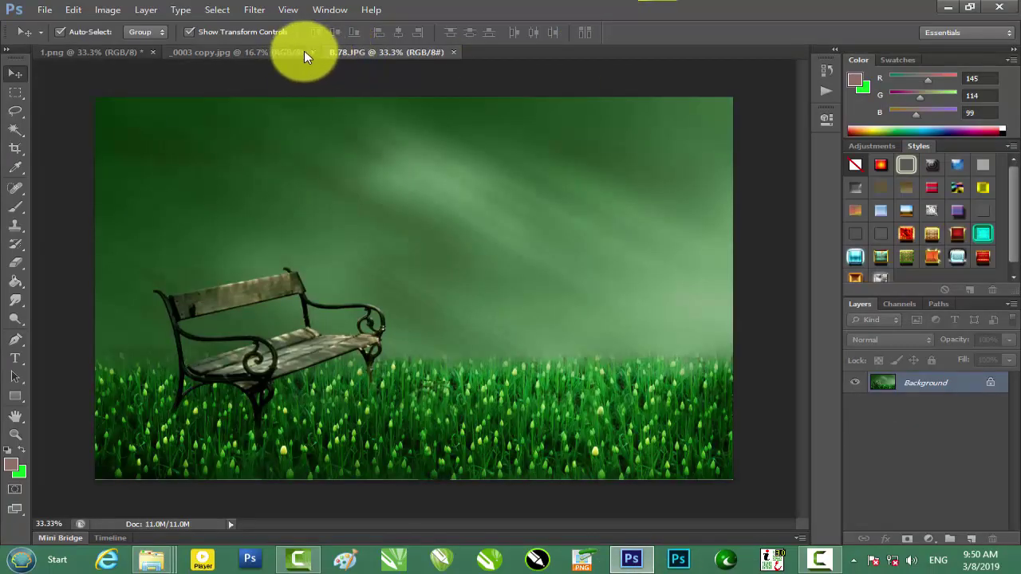
Step: Close 1.png without saving and return to the bird images folder
{"action": "left_click", "coordinate": [152, 52]}
{"action": "left_click", "coordinate": [532, 224]}
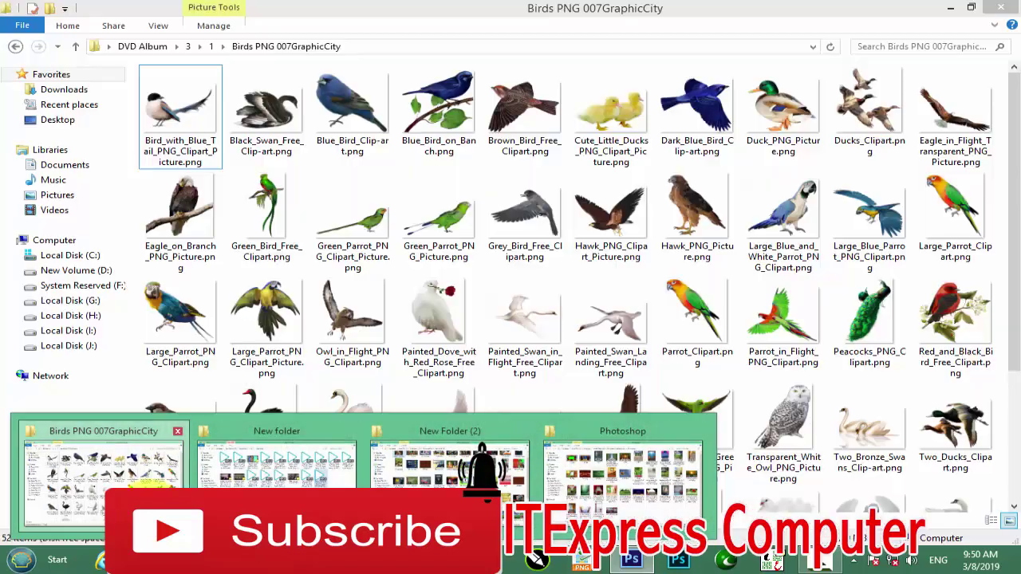
{"action": "left_click", "coordinate": [104, 479]}
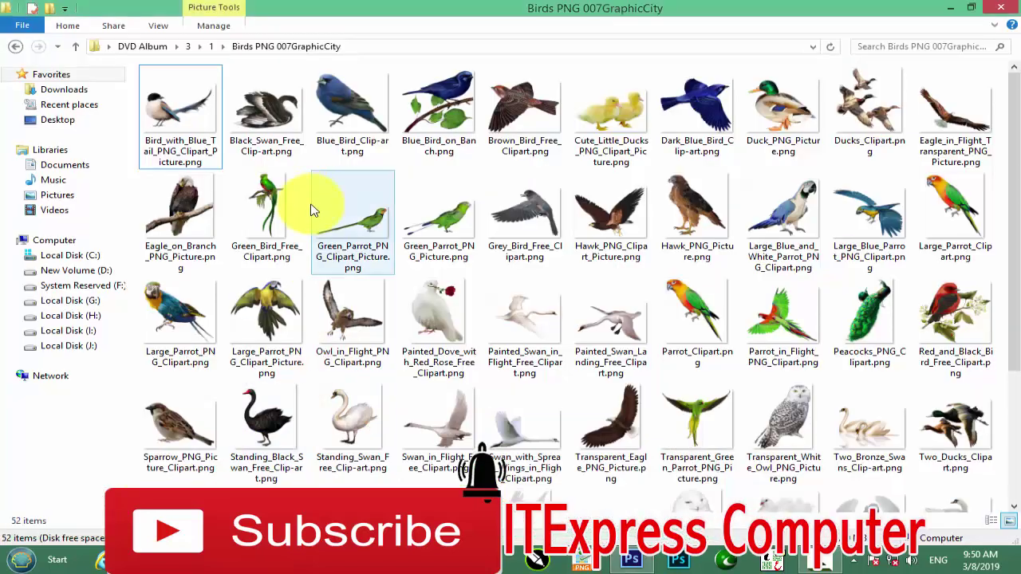
Step: Open Transparent_Eagle_PNG_Picture.png and move the eagle into the bench scene's upper-right sky as Layer 1
{"action": "scroll", "coordinate": [659, 120], "scroll_direction": "down", "scroll_amount": 3}
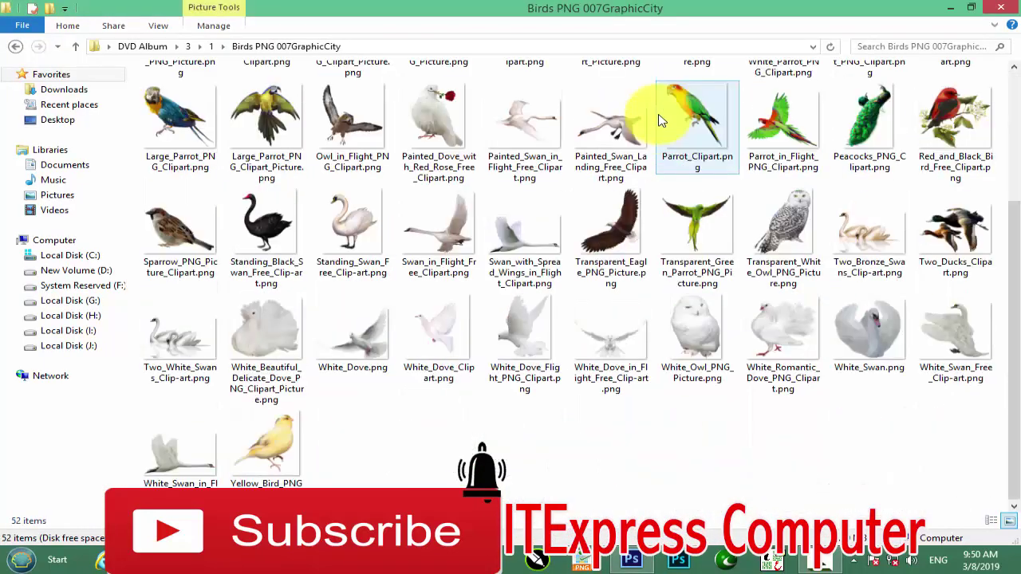
{"action": "left_click_drag", "start_coordinate": [604, 240], "coordinate": [570, 455]}
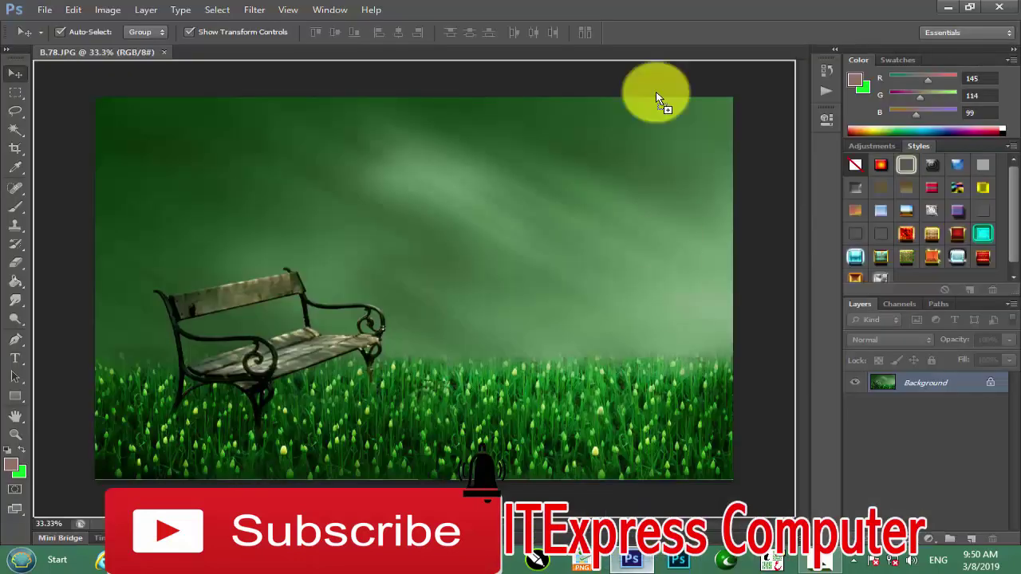
{"action": "mouse_move", "coordinate": [570, 454]}
{"action": "left_mouse_down"}
{"action": "mouse_move", "coordinate": [631, 32]}
{"action": "mouse_move", "coordinate": [637, 48]}
{"action": "left_mouse_up"}
{"action": "mouse_move", "coordinate": [549, 189]}
{"action": "left_mouse_down"}
{"action": "mouse_move", "coordinate": [509, 230]}
{"action": "mouse_move", "coordinate": [597, 159]}
{"action": "left_mouse_up"}
{"action": "left_click", "coordinate": [770, 236]}
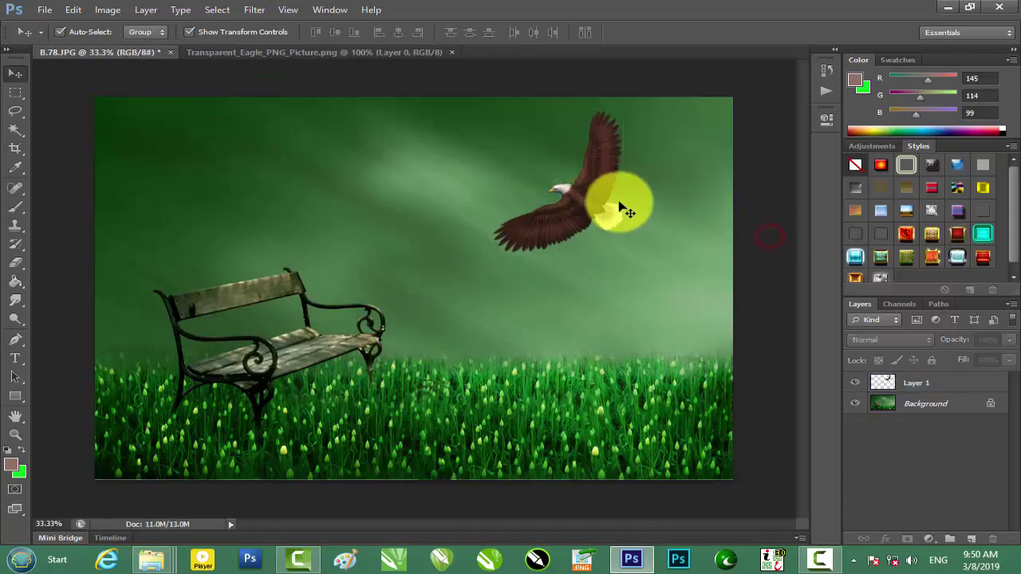
{"action": "left_click", "coordinate": [622, 209]}
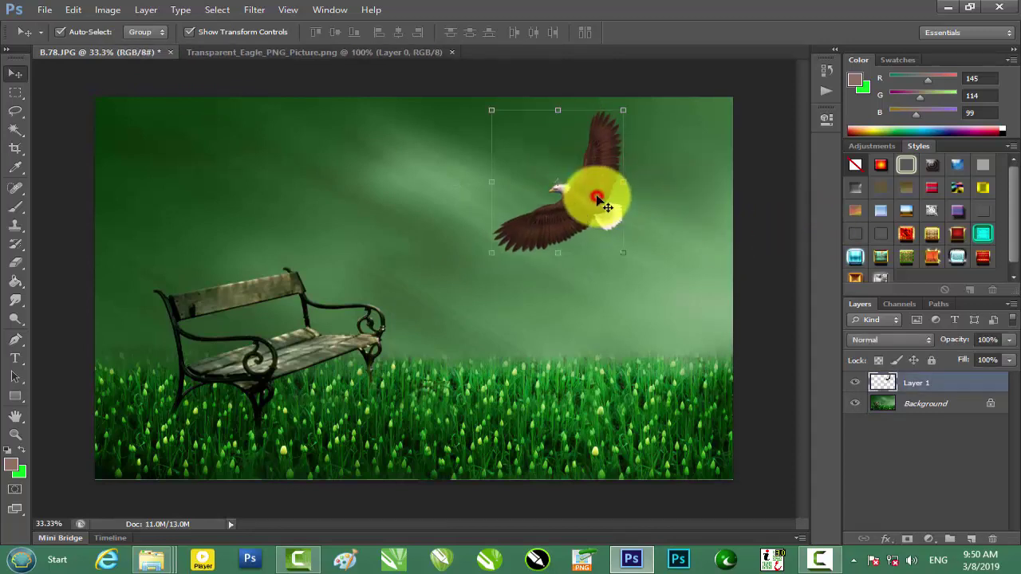
Step: Give the eagle's Layer 1 a drop shadow at angle -28° and distance 93 px
{"action": "double_click", "coordinate": [959, 387]}
{"action": "left_click_drag", "start_coordinate": [588, 319], "coordinate": [890, 192]}
{"action": "left_click", "coordinate": [650, 402]}
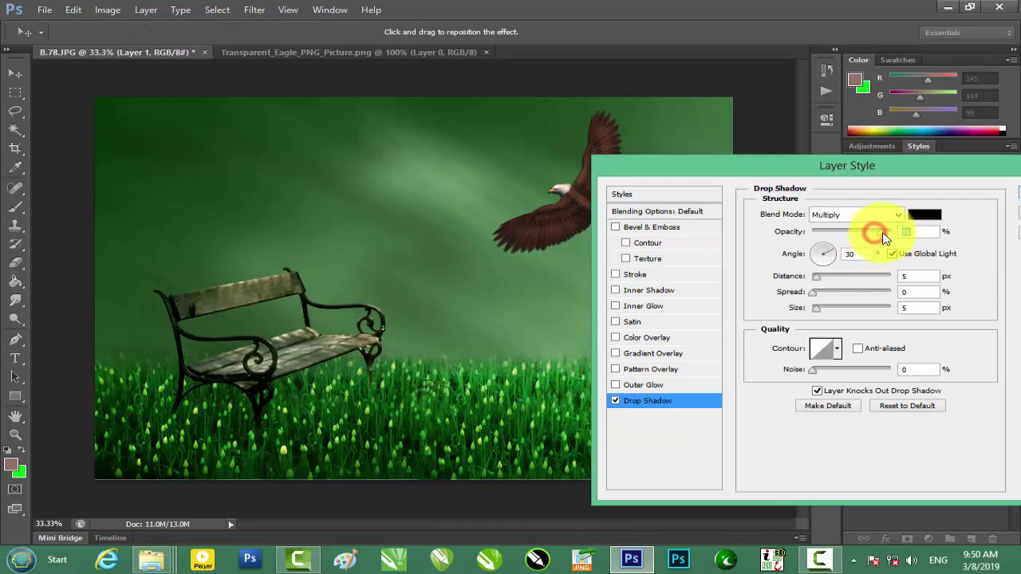
{"action": "mouse_move", "coordinate": [884, 234]}
{"action": "left_mouse_down"}
{"action": "mouse_move", "coordinate": [815, 235]}
{"action": "mouse_move", "coordinate": [849, 234]}
{"action": "left_mouse_up"}
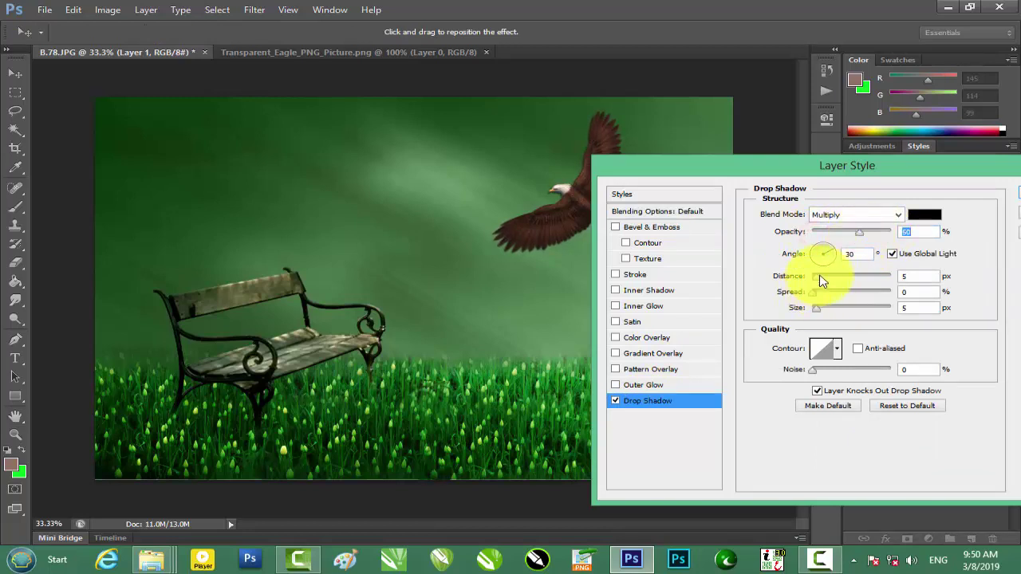
{"action": "left_click_drag", "start_coordinate": [840, 280], "coordinate": [853, 277]}
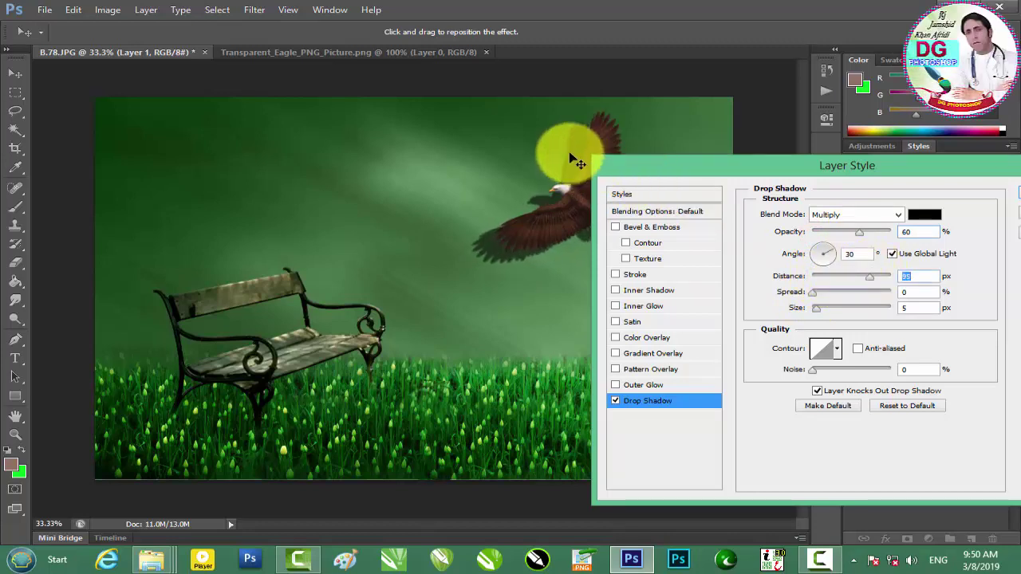
{"action": "left_click_drag", "start_coordinate": [569, 154], "coordinate": [552, 140]}
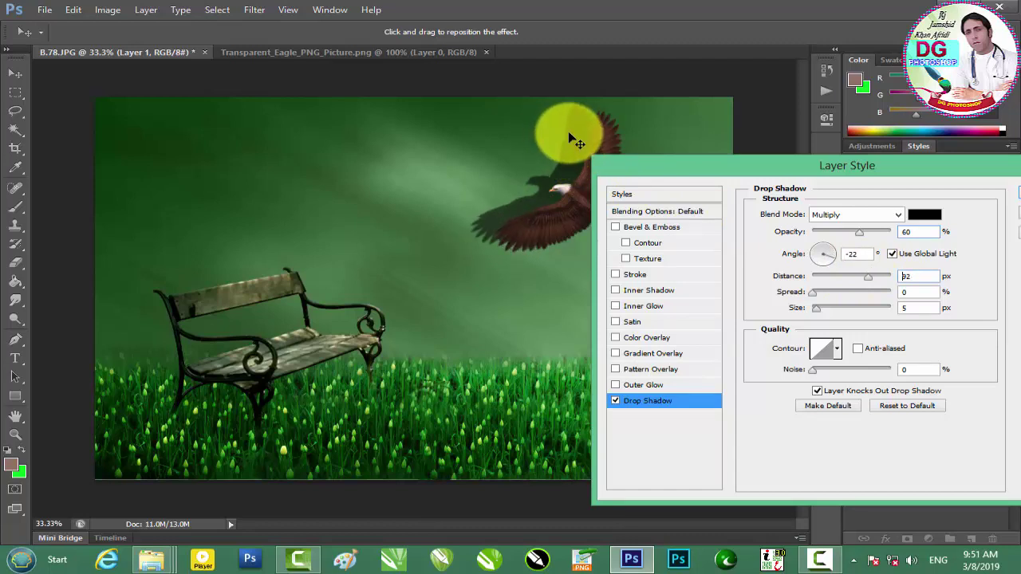
{"action": "left_click", "coordinate": [925, 215]}
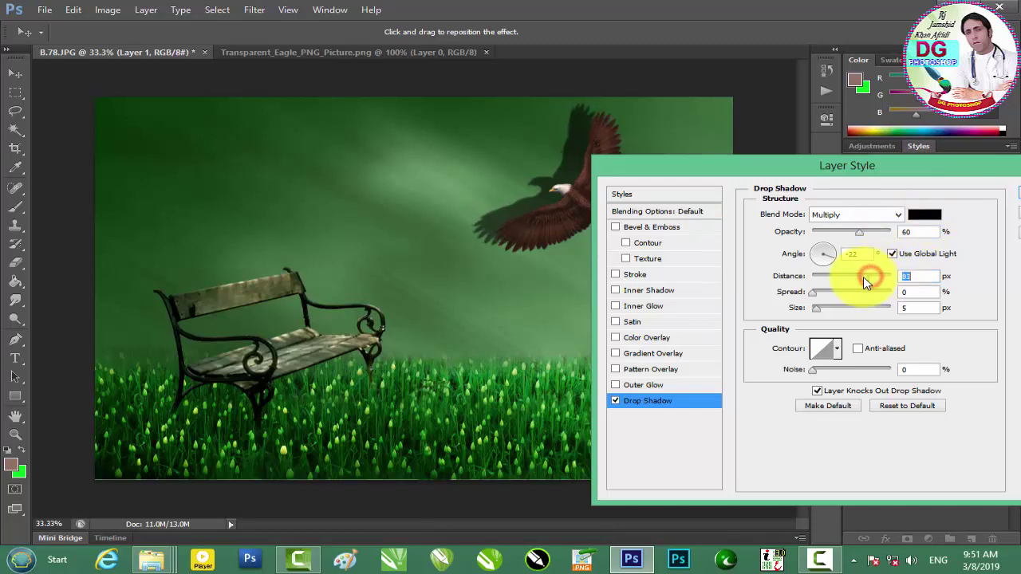
{"action": "left_click_drag", "start_coordinate": [861, 283], "coordinate": [852, 284]}
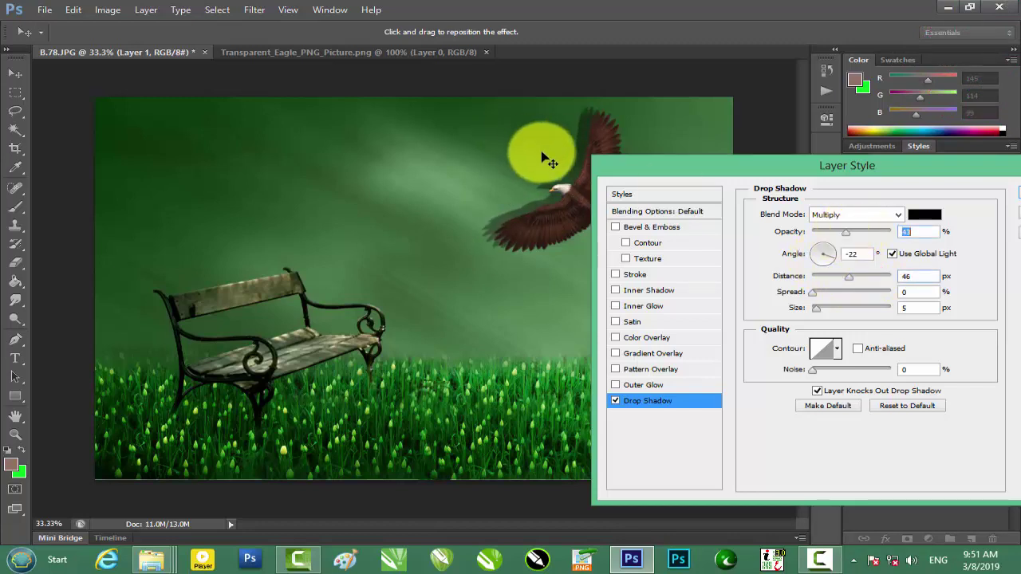
{"action": "left_click_drag", "start_coordinate": [569, 179], "coordinate": [560, 172]}
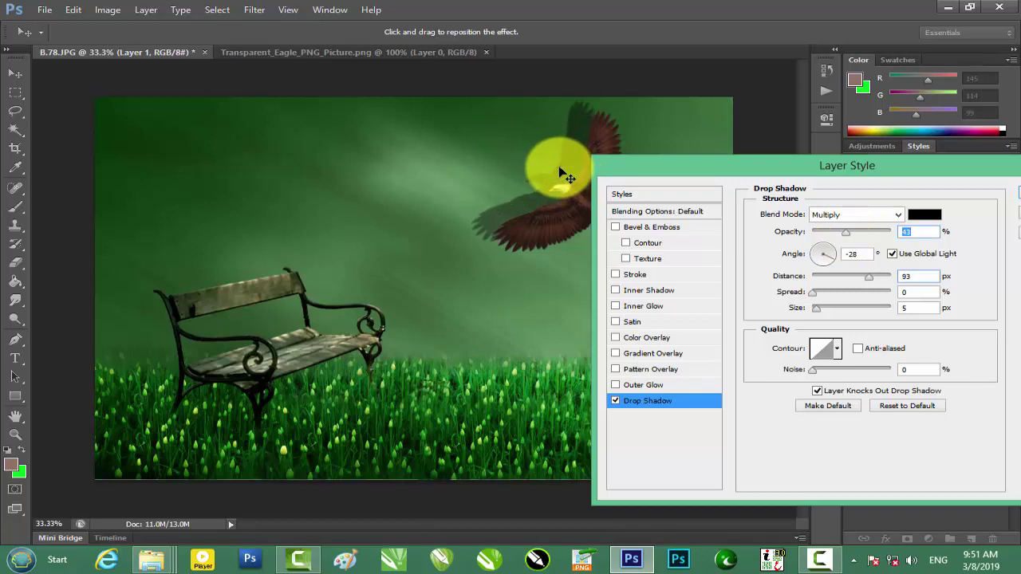
{"action": "left_click_drag", "start_coordinate": [975, 169], "coordinate": [737, 240]}
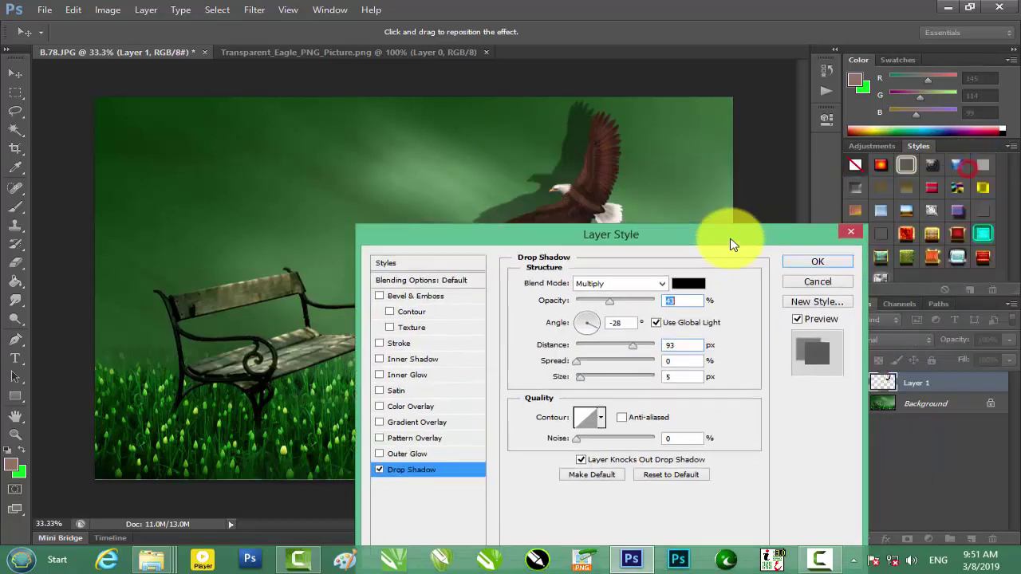
{"action": "left_click", "coordinate": [830, 266]}
Step: Return to the bird folder and start dragging Red_and_Black_Bird_Free_Clipart.png toward Photoshop
{"action": "left_click", "coordinate": [782, 289]}
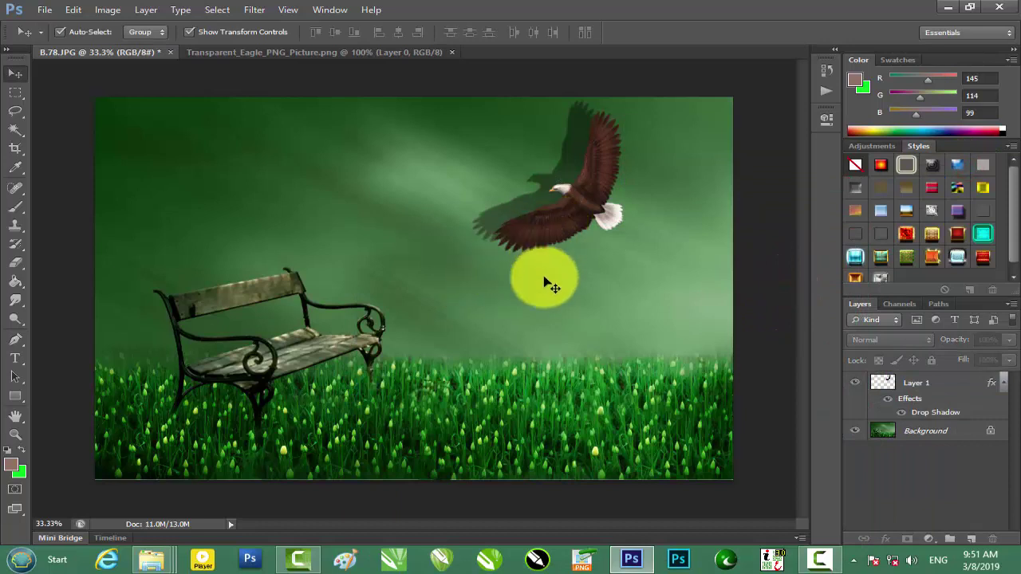
{"action": "left_click", "coordinate": [160, 564]}
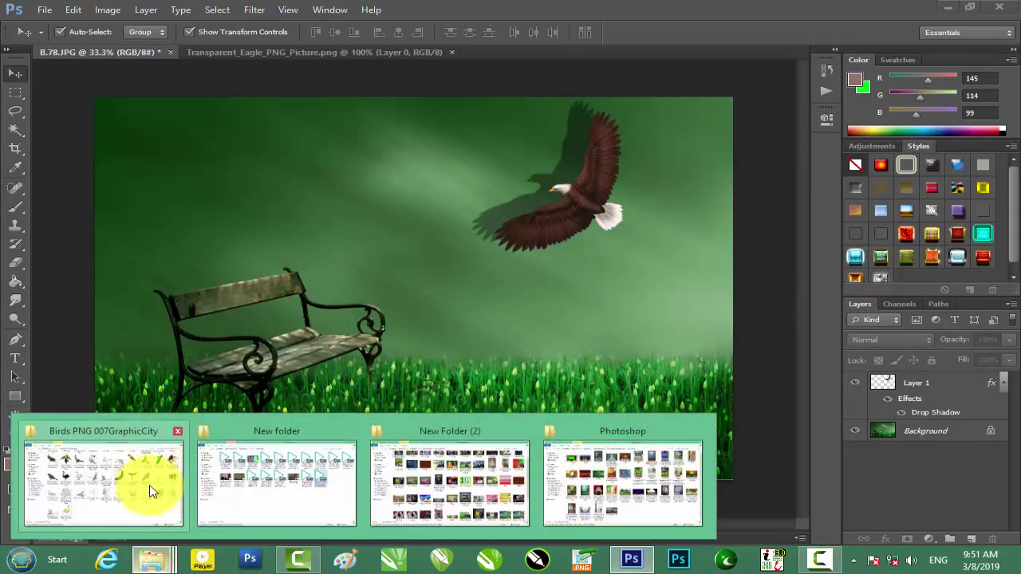
{"action": "left_click", "coordinate": [150, 483]}
{"action": "scroll", "coordinate": [425, 177], "scroll_direction": "up", "scroll_amount": 3}
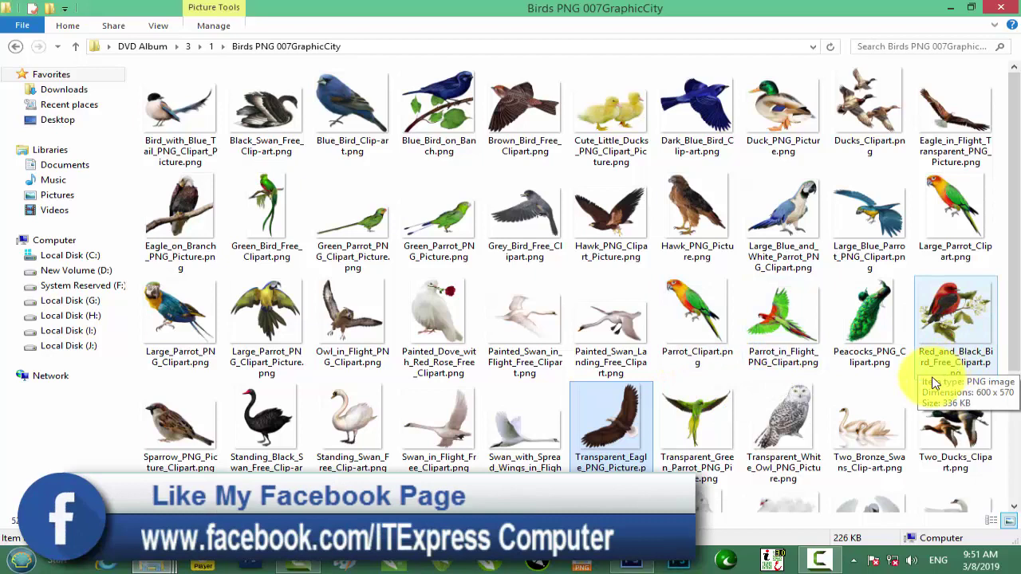
{"action": "left_click_drag", "start_coordinate": [935, 383], "coordinate": [643, 536]}
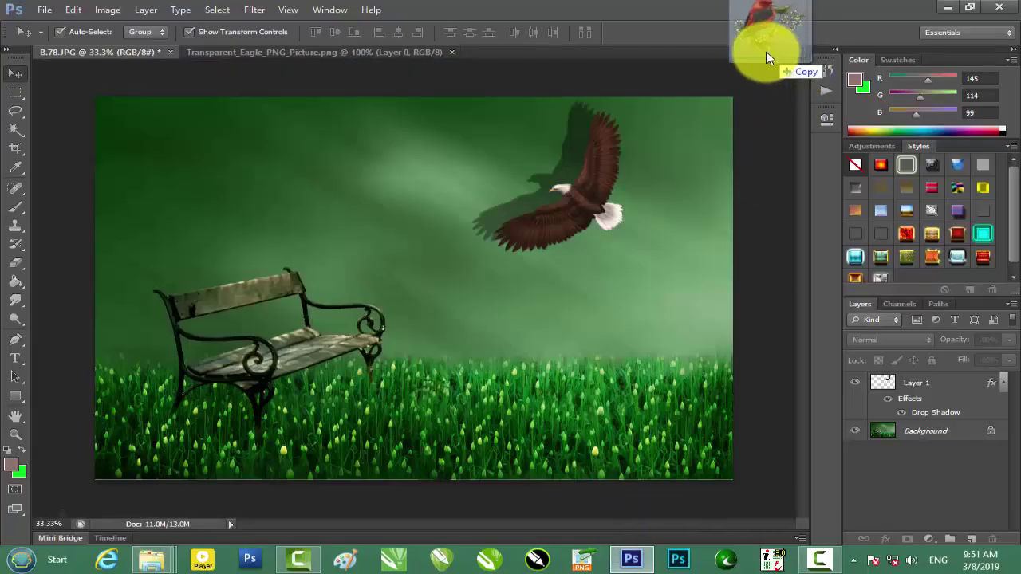
Step: Open the red-and-black bird and place it as Layer 2 at the meadow scene's top left
{"action": "left_click_drag", "start_coordinate": [643, 536], "coordinate": [766, 51]}
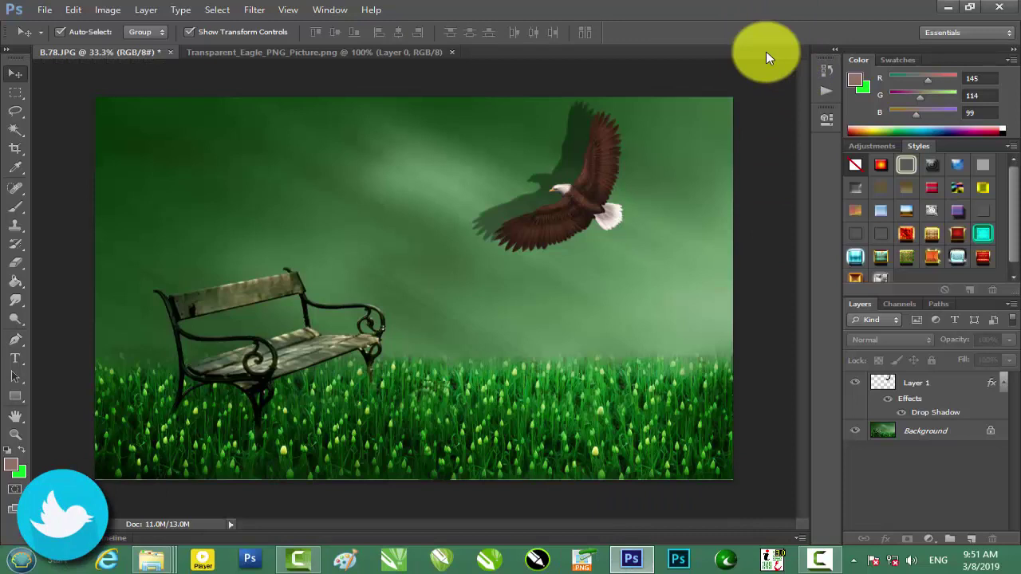
{"action": "mouse_move", "coordinate": [406, 169]}
{"action": "left_mouse_down"}
{"action": "mouse_move", "coordinate": [136, 53]}
{"action": "mouse_move", "coordinate": [263, 163]}
{"action": "mouse_move", "coordinate": [173, 148]}
{"action": "left_mouse_up"}
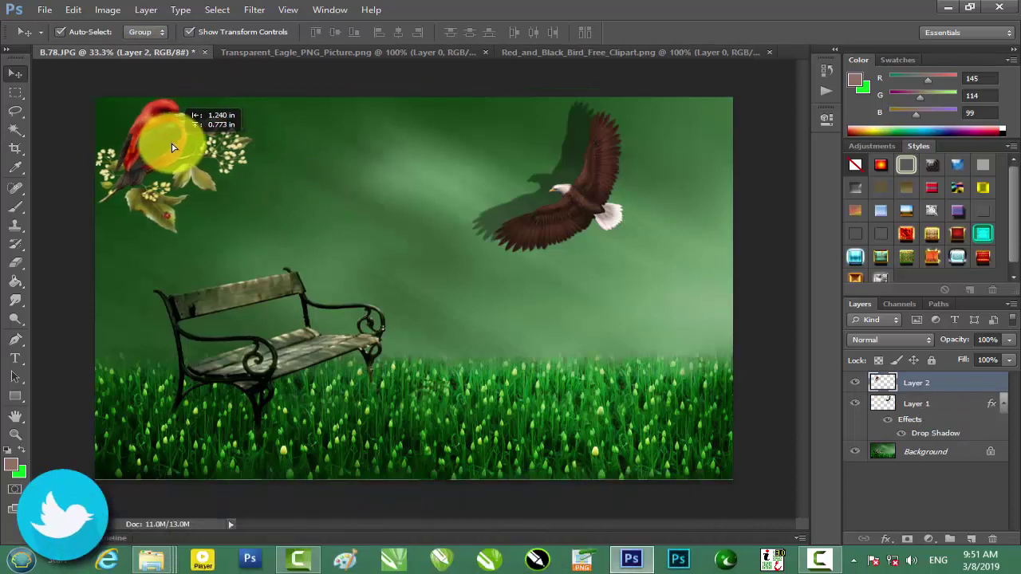
{"action": "left_click", "coordinate": [349, 180]}
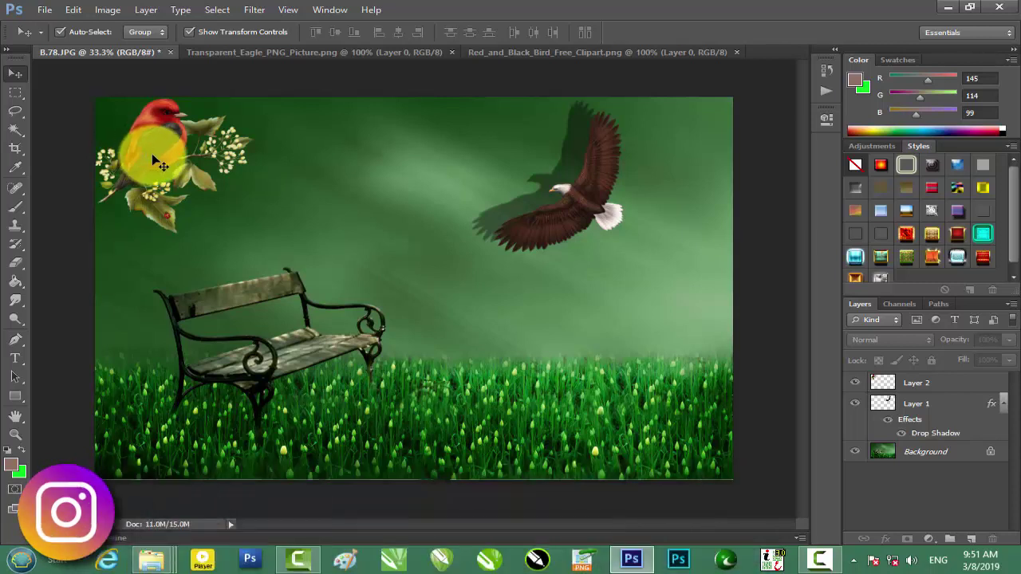
{"action": "left_click", "coordinate": [149, 156]}
{"action": "left_click_drag", "start_coordinate": [149, 156], "coordinate": [155, 157]}
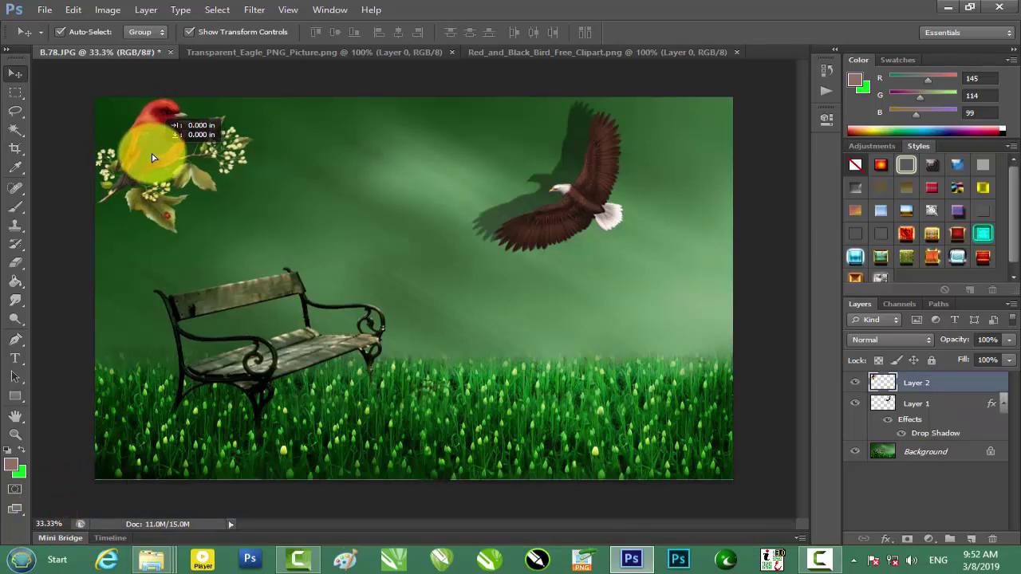
{"action": "left_click", "coordinate": [670, 144]}
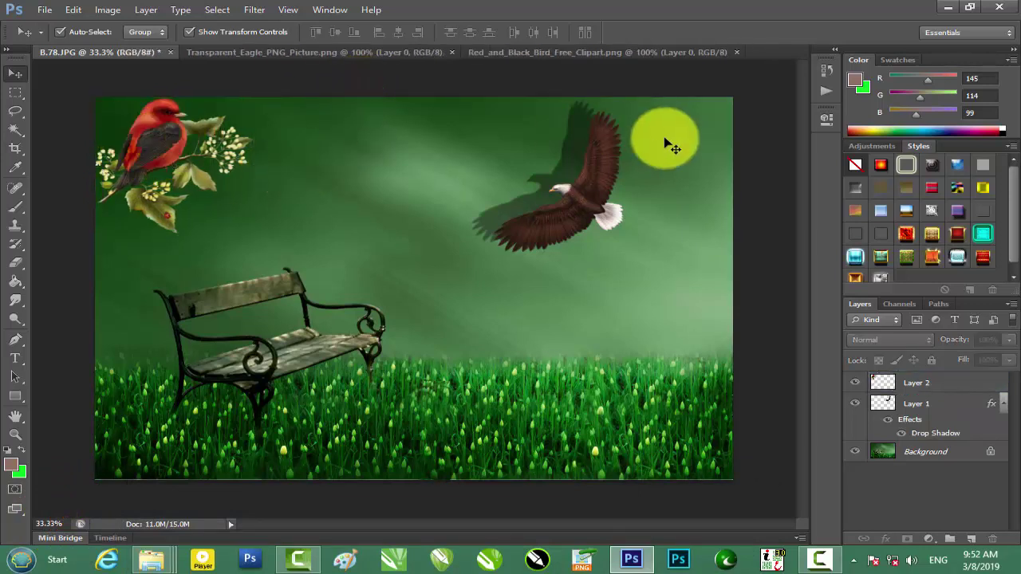
{"action": "left_click_drag", "start_coordinate": [669, 144], "coordinate": [583, 167]}
{"action": "left_click", "coordinate": [164, 162]}
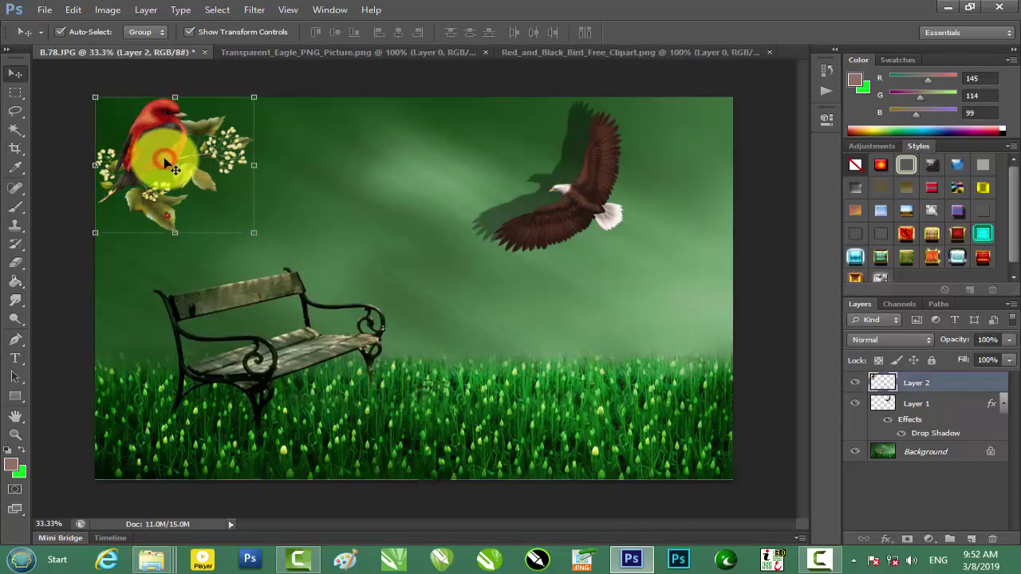
Step: Add a drop shadow to the bird's Layer 2 at distance 7 px and angle -50°
{"action": "double_click", "coordinate": [880, 383]}
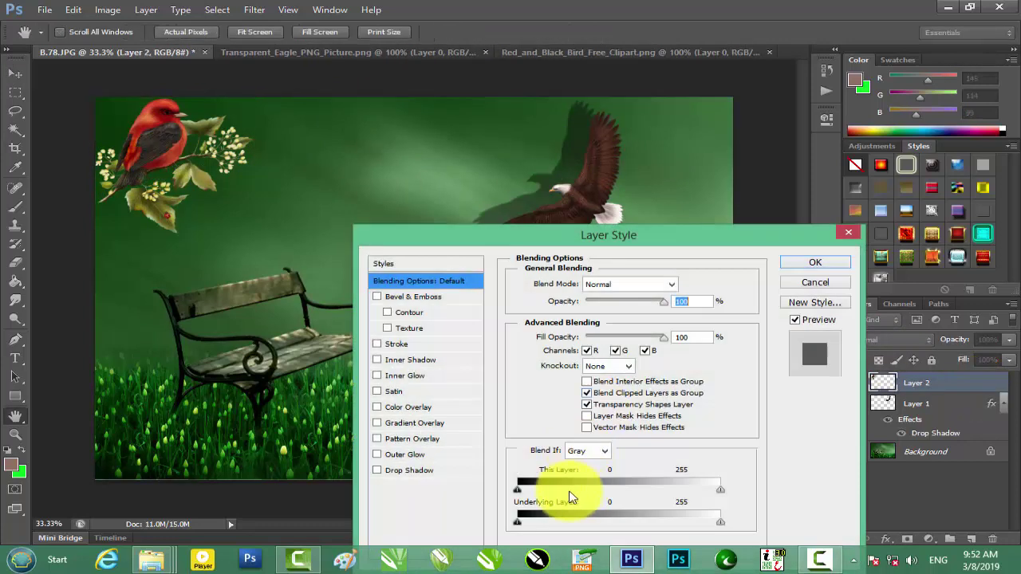
{"action": "left_click", "coordinate": [412, 470]}
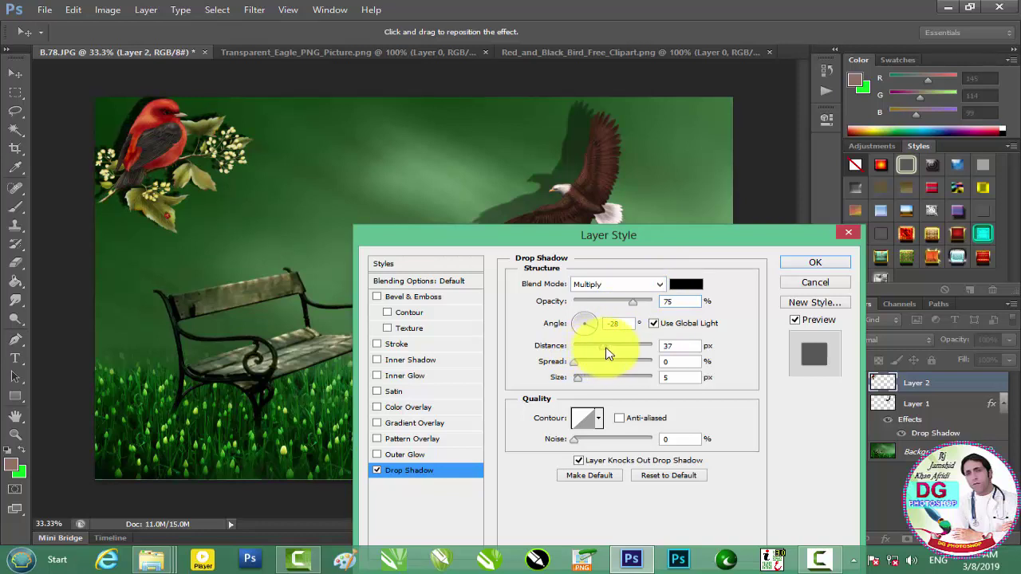
{"action": "mouse_move", "coordinate": [141, 103]}
{"action": "left_mouse_down"}
{"action": "mouse_move", "coordinate": [160, 121]}
{"action": "mouse_move", "coordinate": [150, 114]}
{"action": "left_mouse_up"}
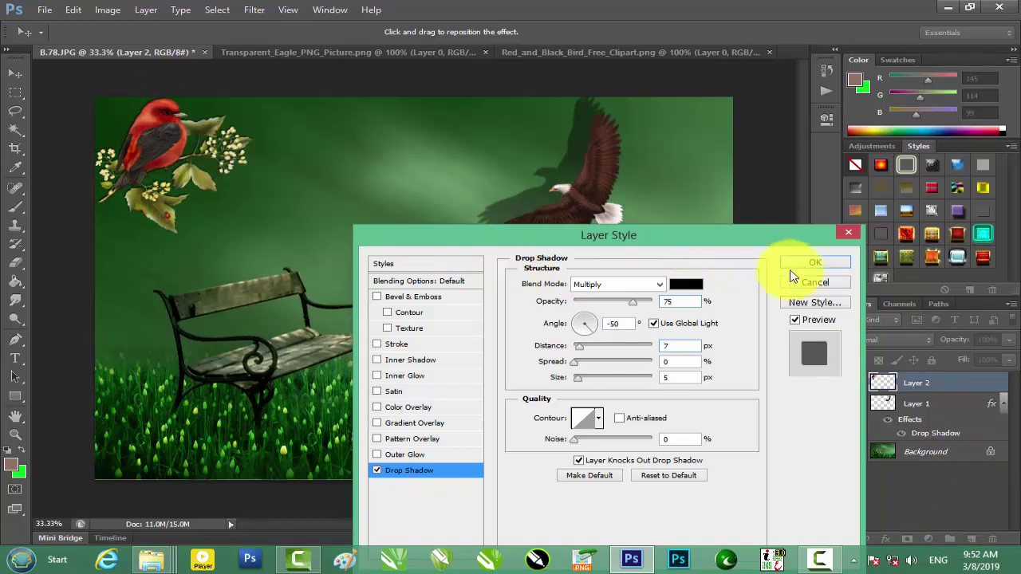
{"action": "left_click", "coordinate": [814, 263]}
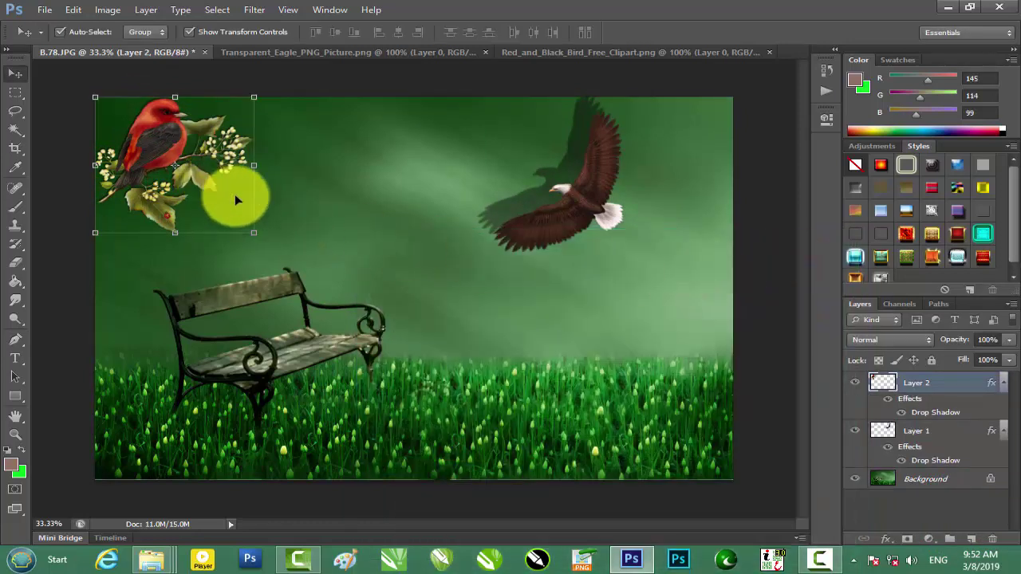
Step: With the eagle hidden, reset the bird's shadow to angle 139°, distance 61 px, lower opacity
{"action": "left_click", "coordinate": [706, 205]}
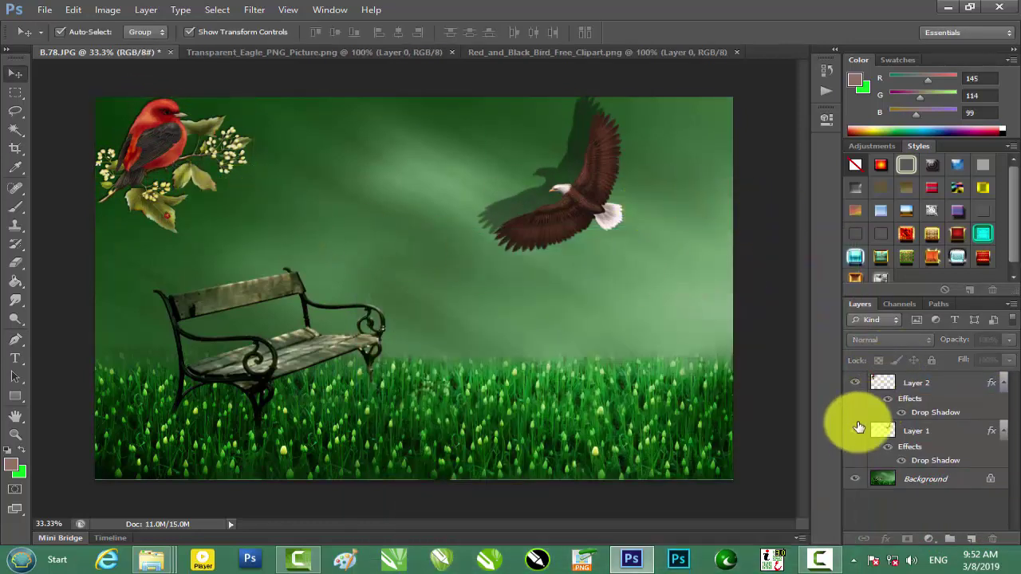
{"action": "left_click", "coordinate": [857, 429]}
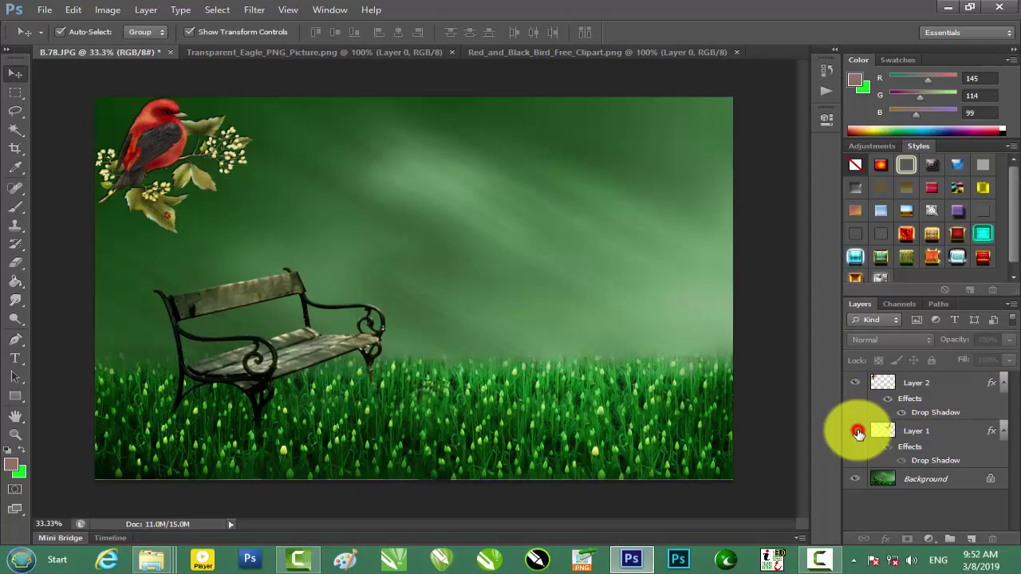
{"action": "left_click", "coordinate": [921, 384]}
{"action": "double_click", "coordinate": [927, 413]}
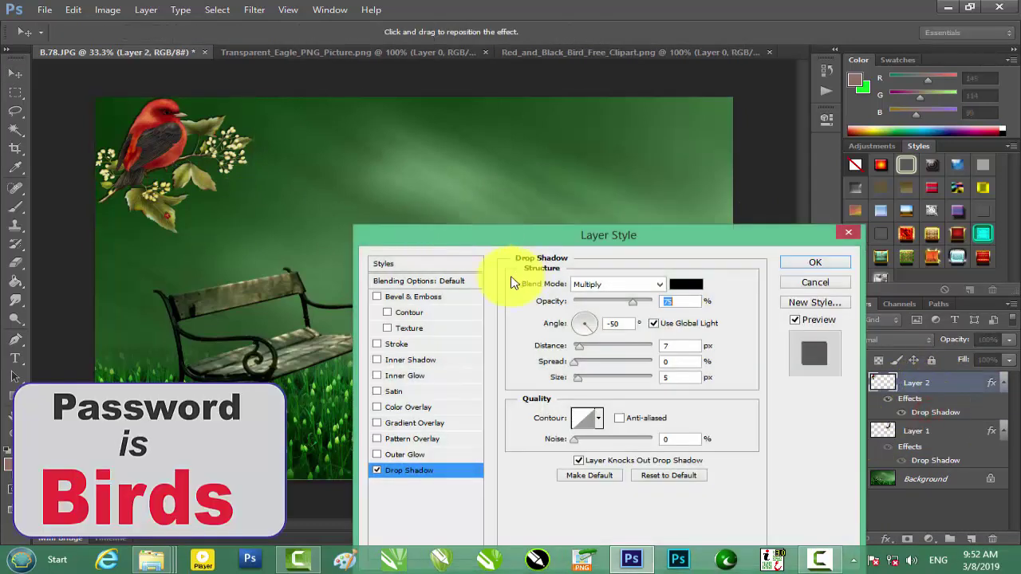
{"action": "left_click_drag", "start_coordinate": [182, 161], "coordinate": [198, 163]}
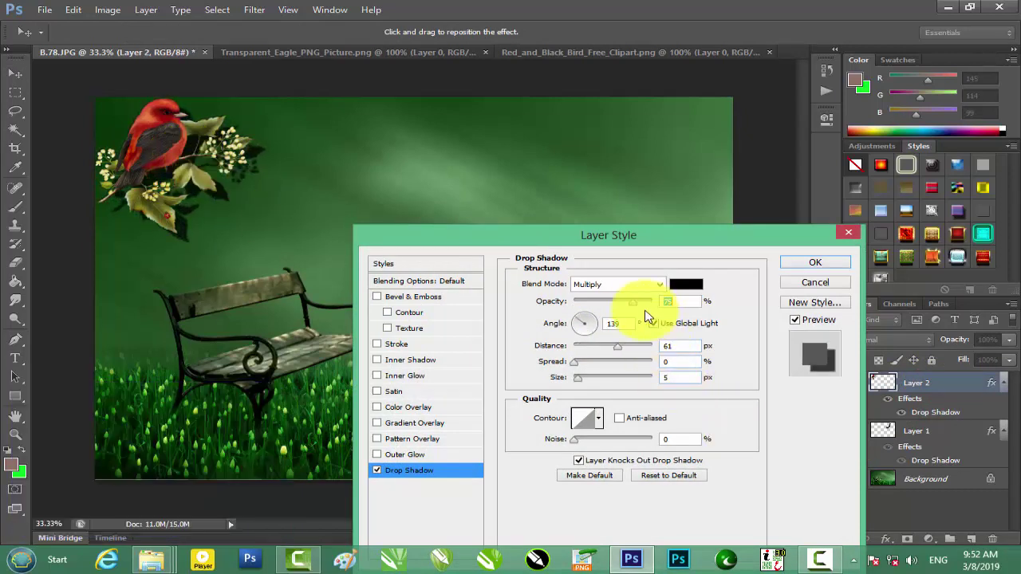
{"action": "left_click_drag", "start_coordinate": [633, 302], "coordinate": [605, 303]}
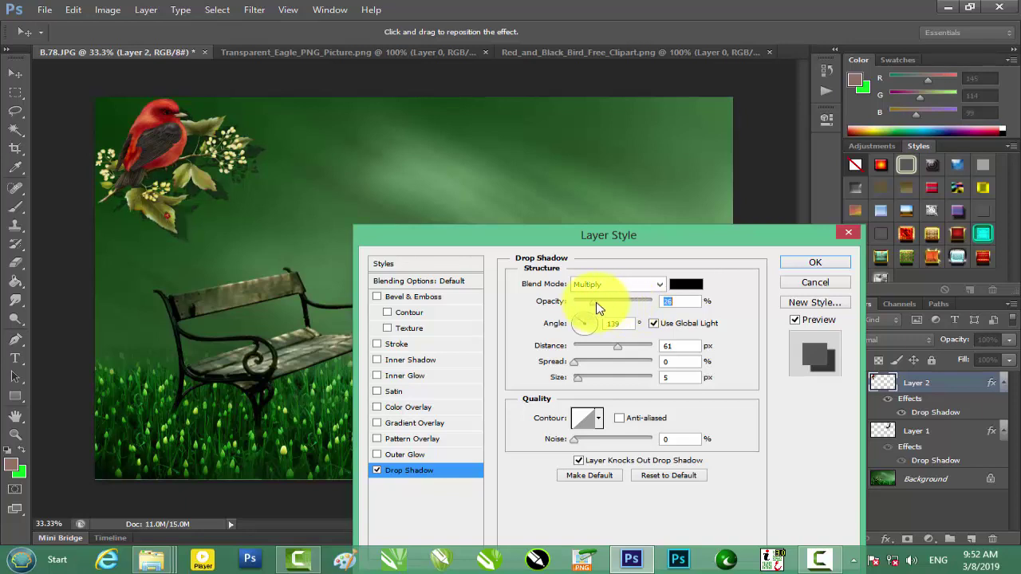
{"action": "left_click", "coordinate": [814, 263]}
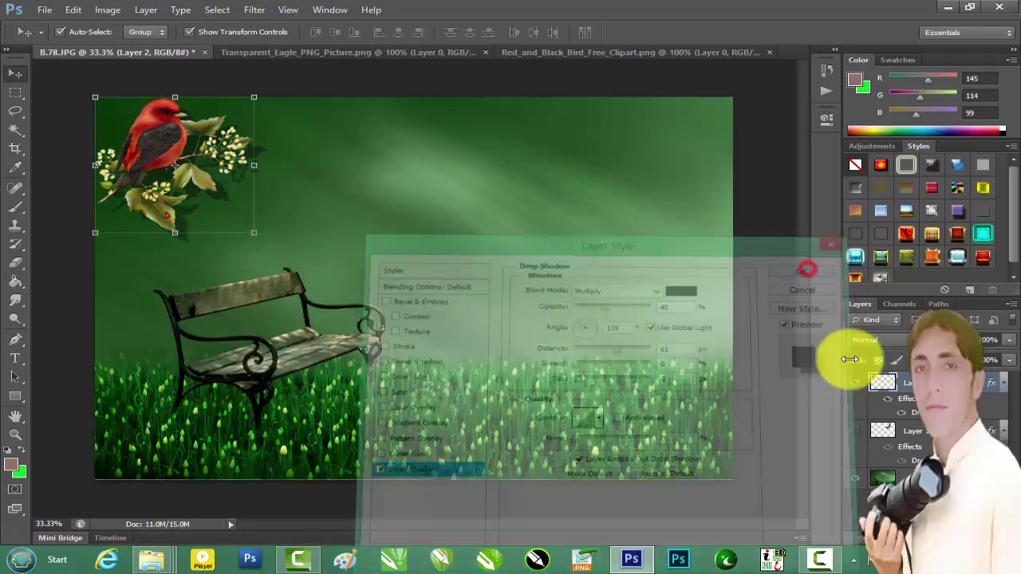
{"action": "left_click", "coordinate": [852, 431]}
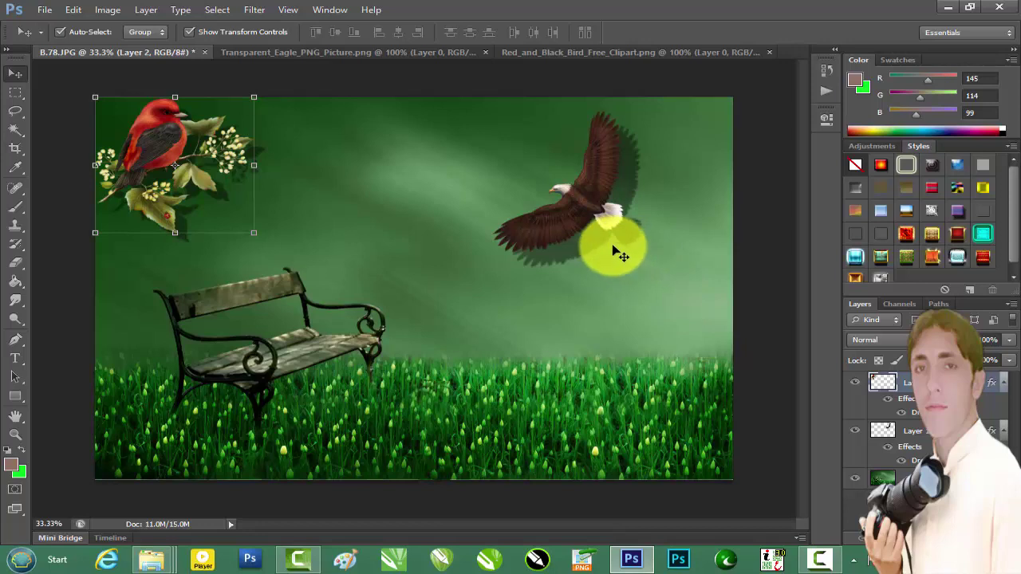
{"action": "left_click", "coordinate": [778, 249]}
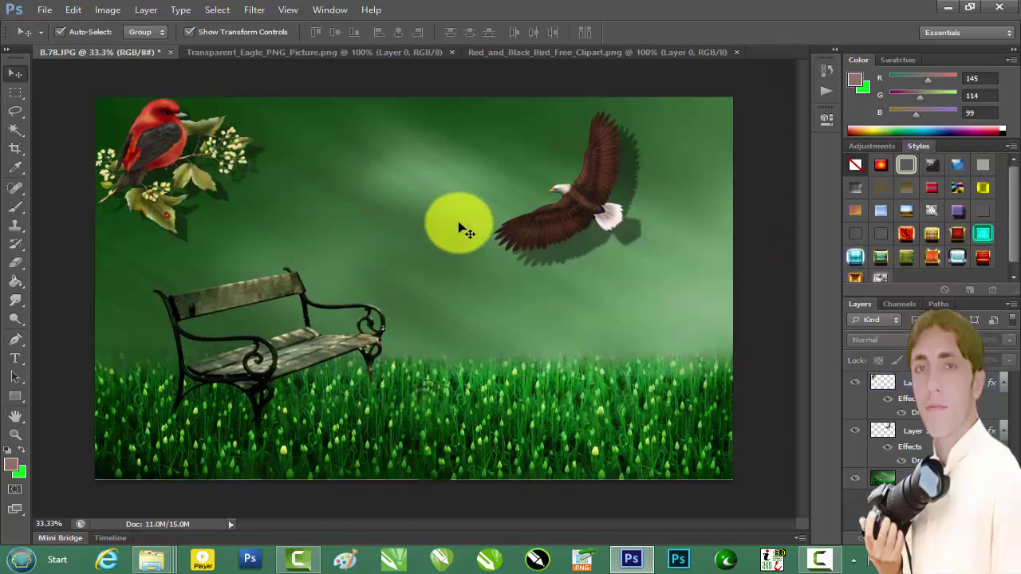
Step: Minimize Photoshop and reopen the Birds PNG 007GraphicCity folder in File Explorer
{"action": "left_click", "coordinate": [946, 8]}
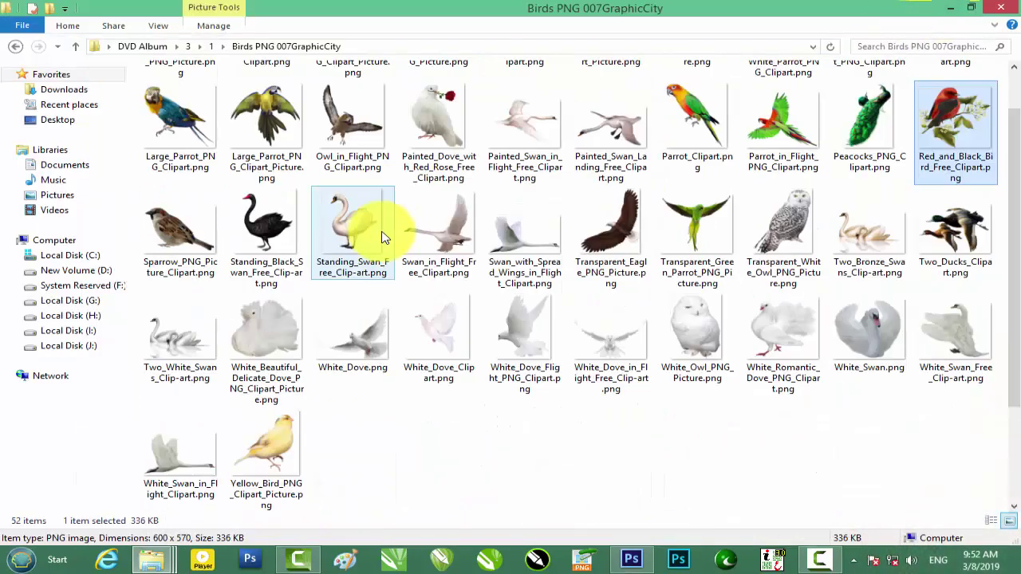
{"action": "scroll", "coordinate": [382, 237], "scroll_direction": "up", "scroll_amount": 2}
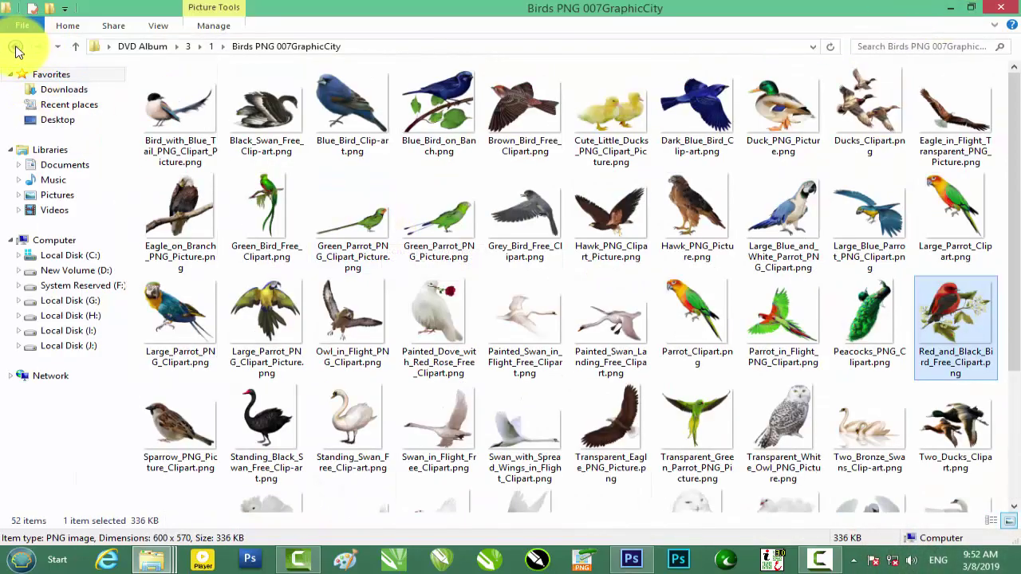
{"action": "left_click", "coordinate": [16, 50]}
{"action": "double_click", "coordinate": [437, 116]}
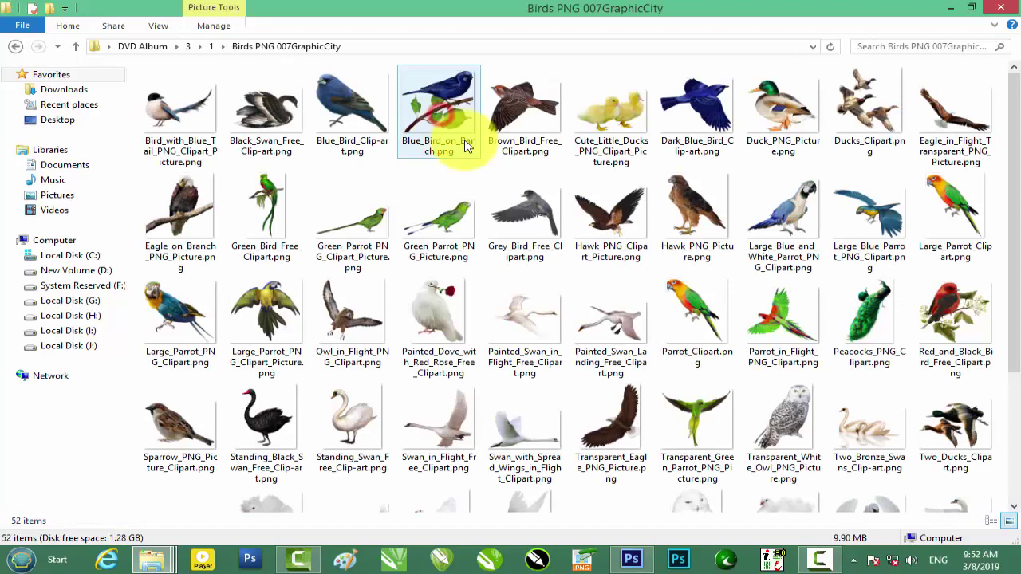
{"action": "scroll", "coordinate": [763, 216], "scroll_direction": "down", "scroll_amount": 3}
{"action": "scroll", "coordinate": [764, 215], "scroll_direction": "up", "scroll_amount": 3}
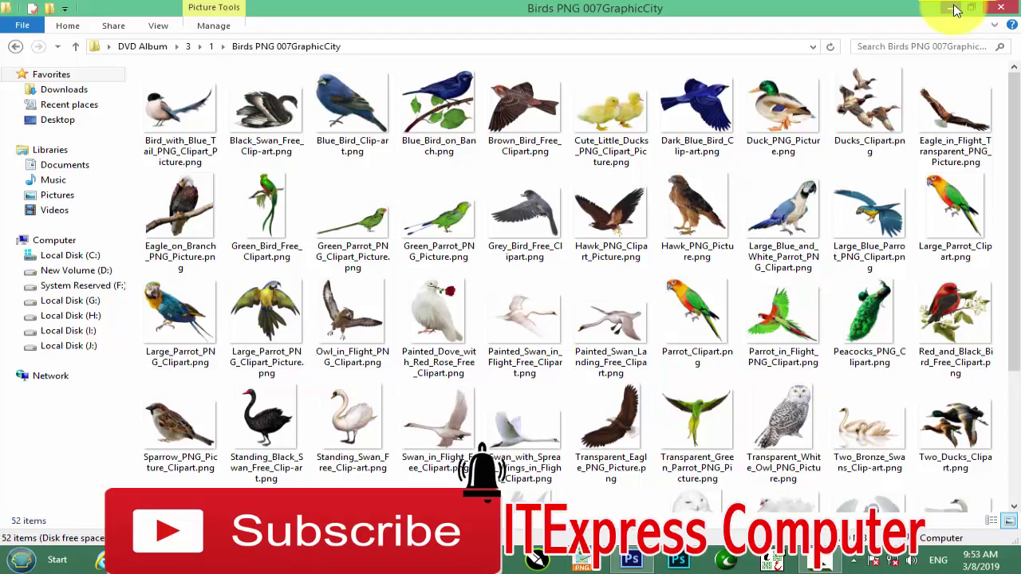
Step: Minimize the bird folder window and the Photoshop folder window
{"action": "left_click", "coordinate": [957, 10]}
{"action": "left_click", "coordinate": [950, 10]}
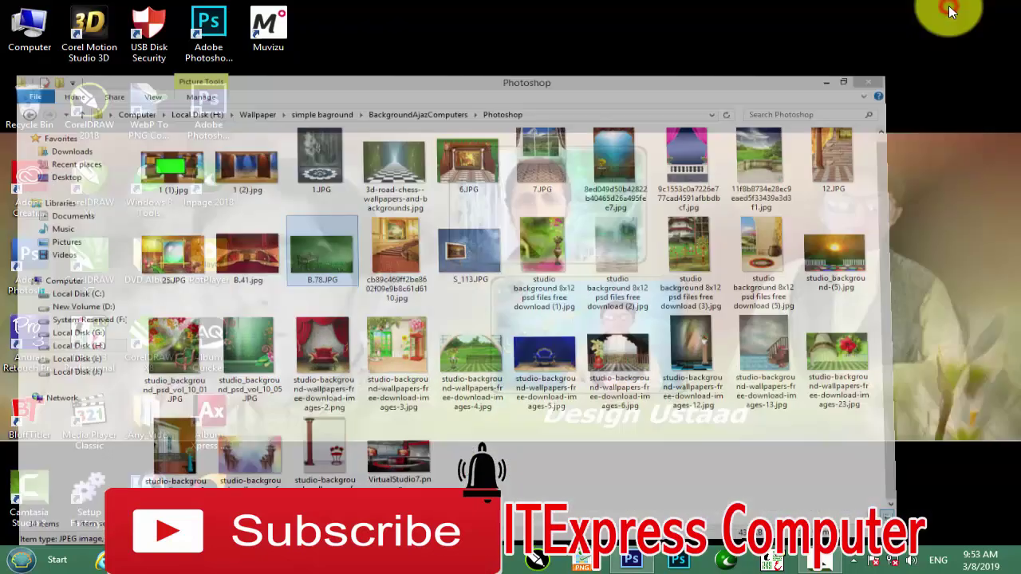